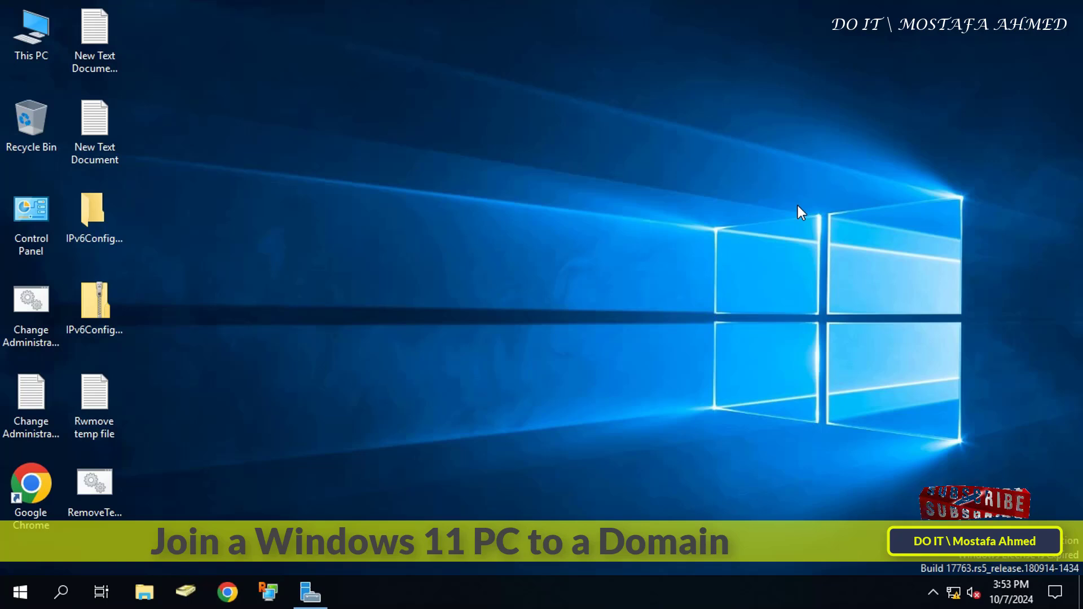
Open Server Manager and view the Local Server properties for DOIT-Server in ok.local.
{"action": "left_click", "coordinate": [312, 592]}
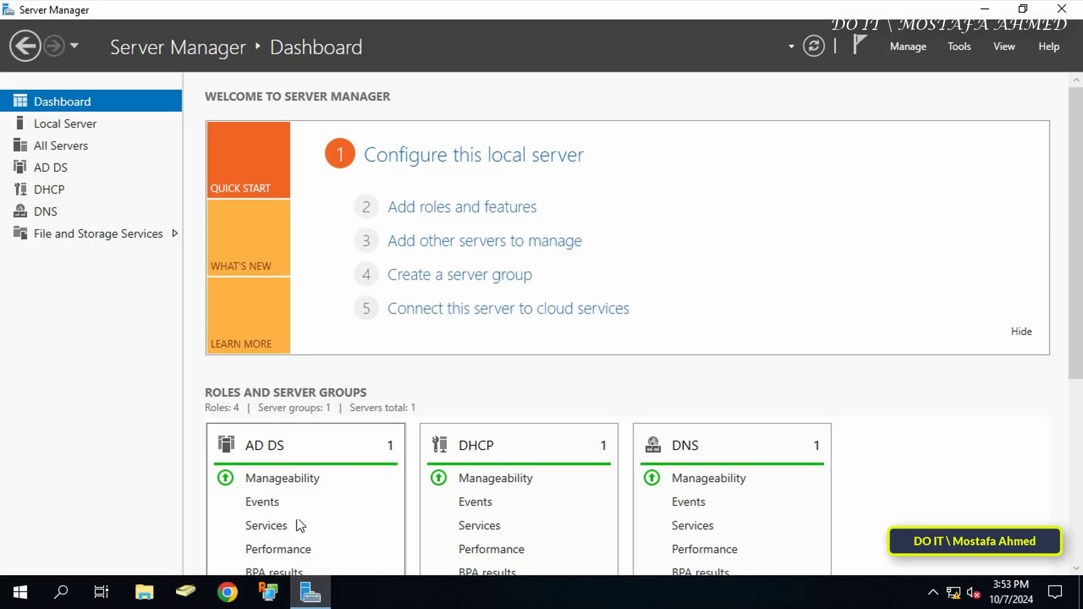
{"action": "left_click", "coordinate": [108, 123]}
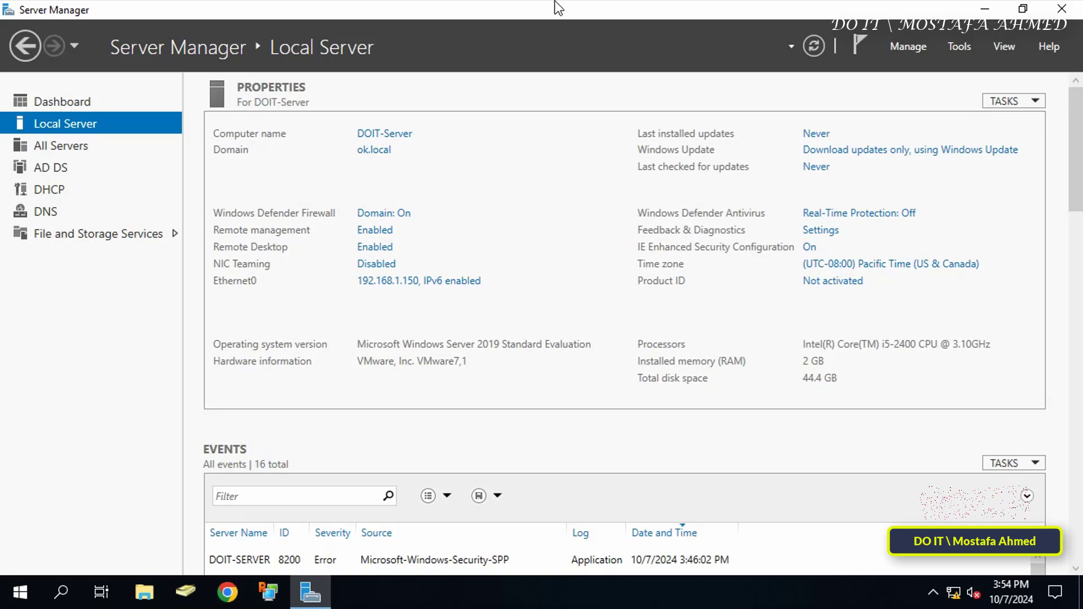
Launch Active Directory Users and Computers from the Server Manager Tools menu.
{"action": "left_click", "coordinate": [961, 44]}
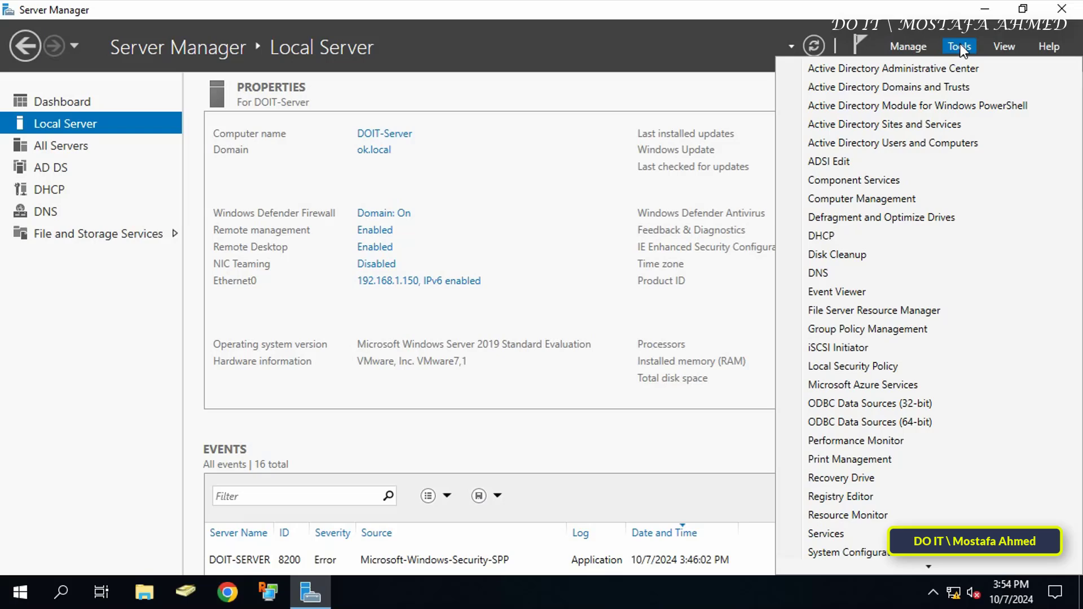
{"action": "left_click", "coordinate": [915, 138]}
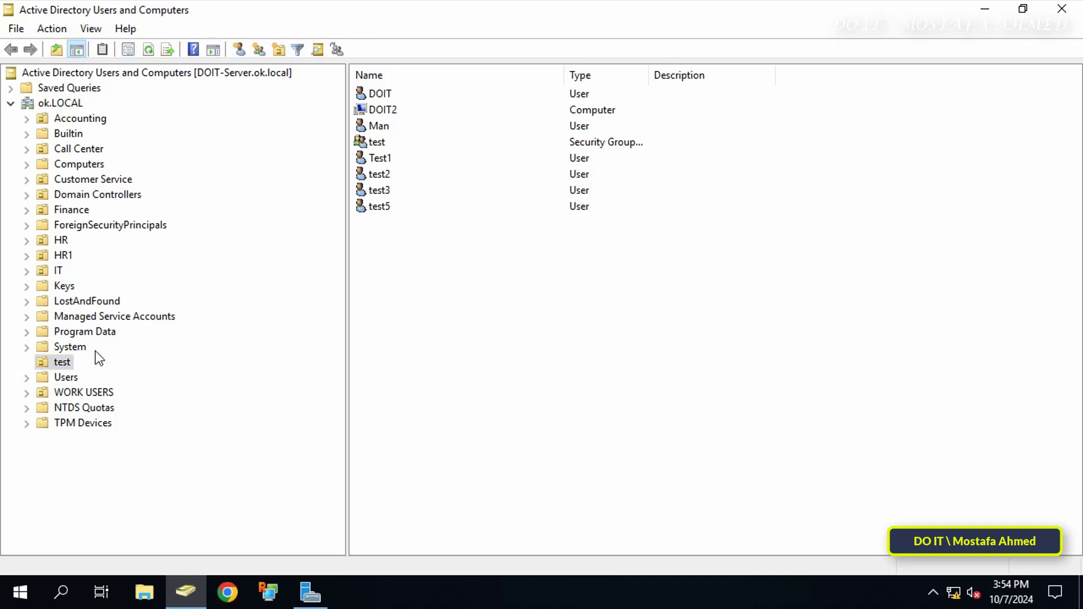
Start a new user TestWin11 with its logon name in the test OU.
{"action": "right_click", "coordinate": [463, 302]}
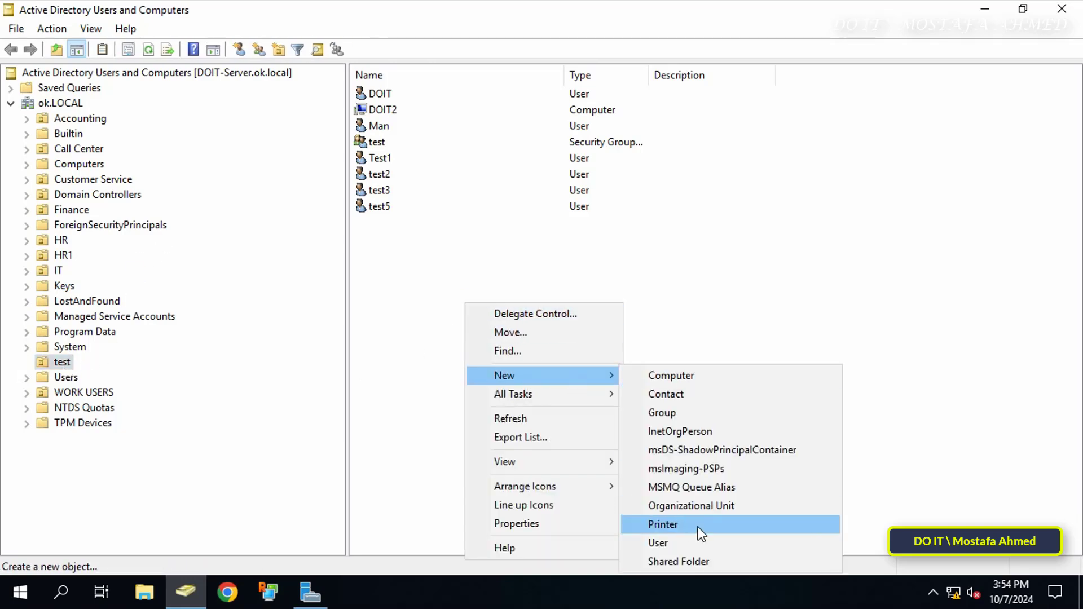
{"action": "left_click", "coordinate": [677, 542]}
{"action": "type", "text": "TestWin11"}
{"action": "left_click", "coordinate": [174, 207]}
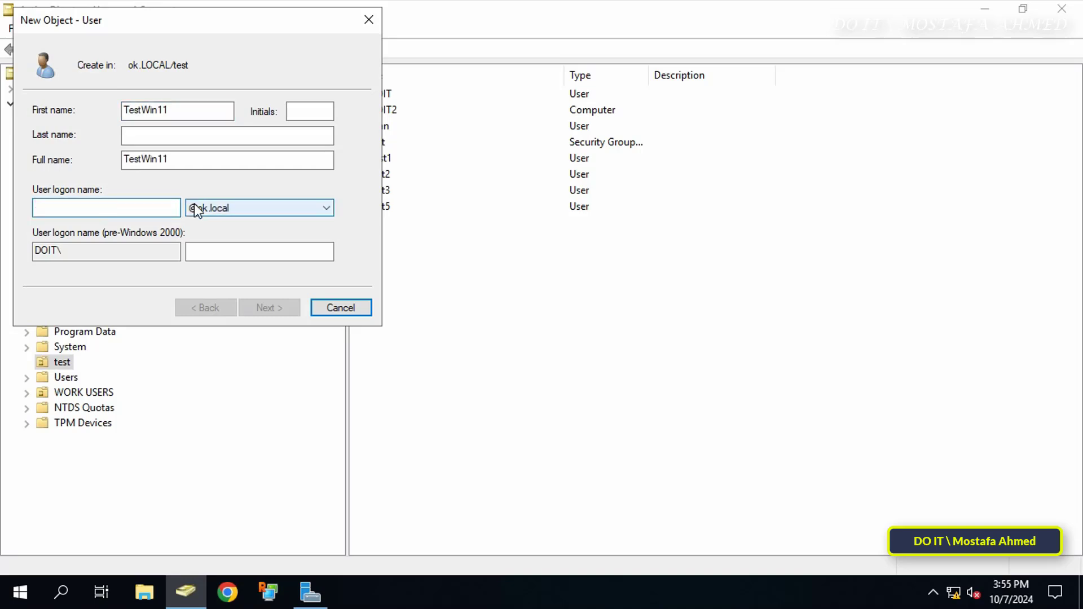
{"action": "type", "text": "testwin11"}
{"action": "left_click", "coordinate": [279, 308]}
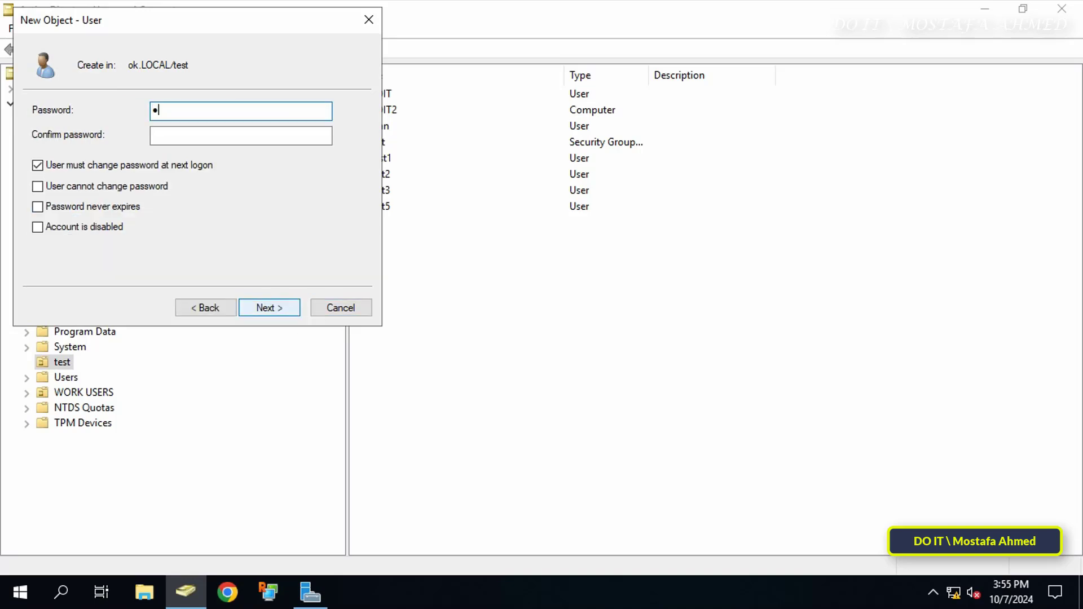
Set TestWin11's password and options, finish creation, and close Active Directory Users and Computers.
{"action": "key", "text": "Tab"}
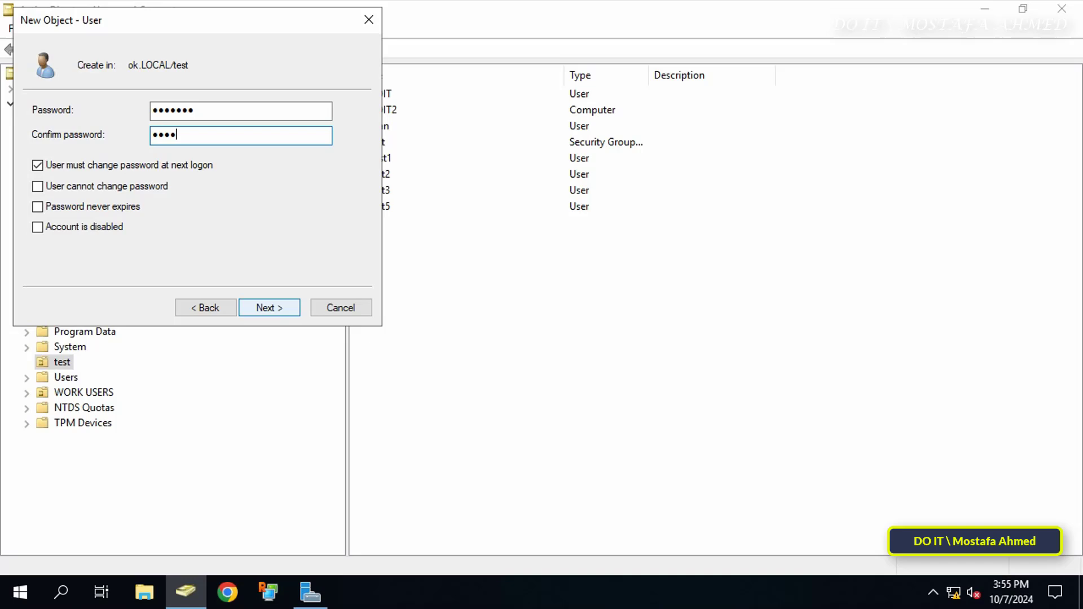
{"action": "left_click", "coordinate": [37, 165]}
{"action": "left_click", "coordinate": [38, 186]}
{"action": "left_click", "coordinate": [127, 206]}
{"action": "left_click", "coordinate": [269, 308]}
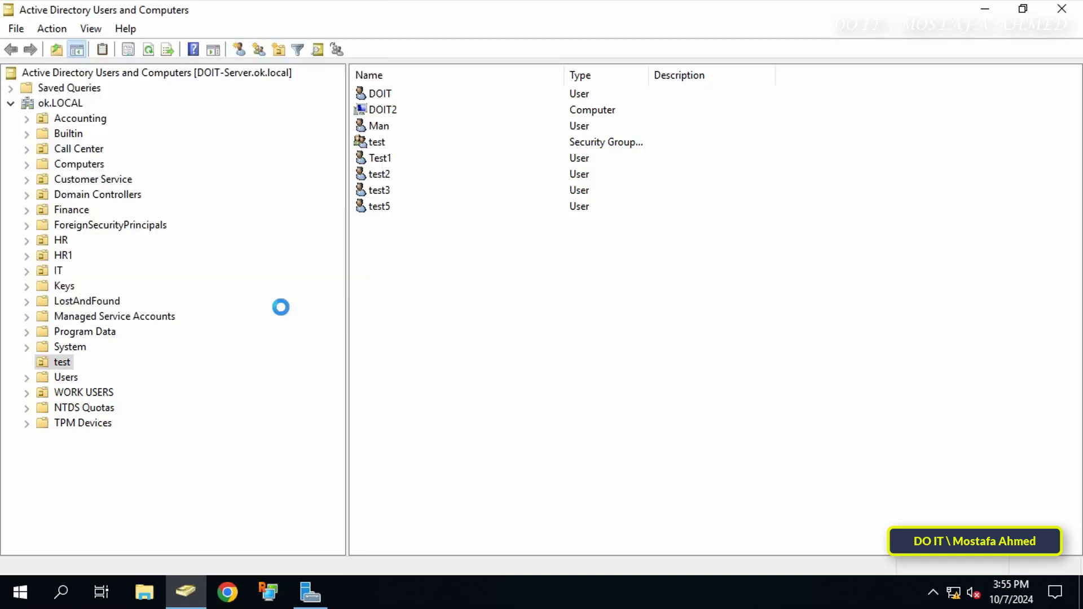
{"action": "left_click", "coordinate": [418, 290]}
{"action": "left_click", "coordinate": [1052, 22]}
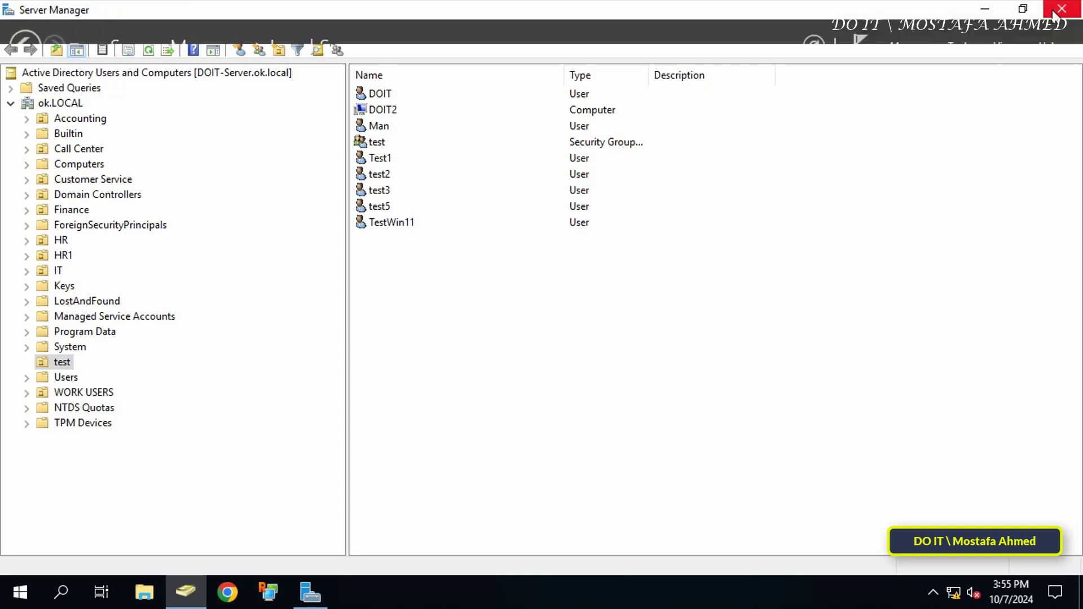
Minimize Server Manager and open the Ethernet connection page in Windows Settings.
{"action": "left_click", "coordinate": [985, 11]}
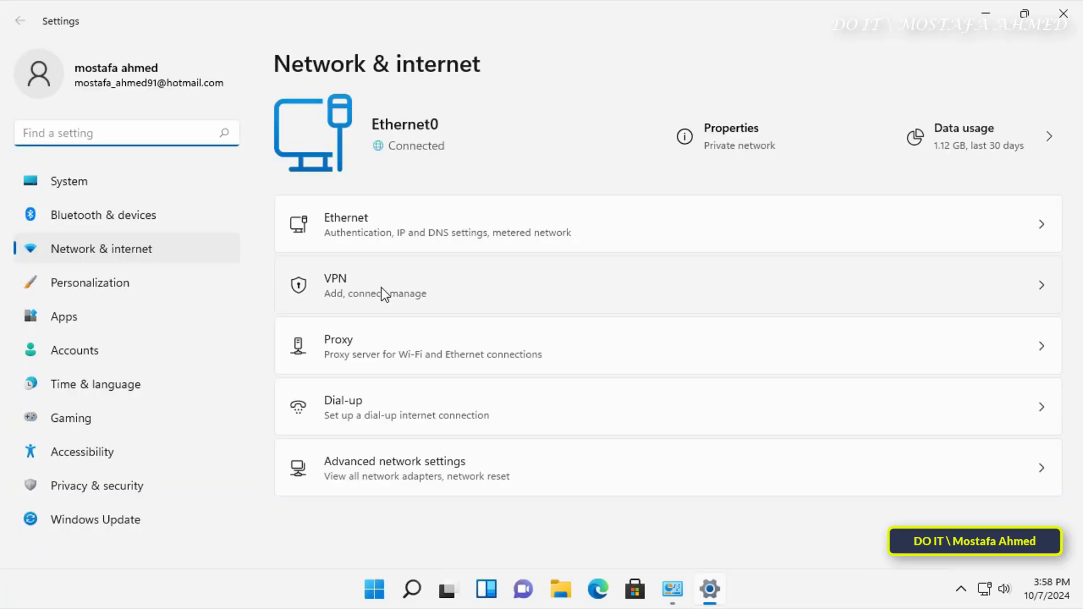
{"action": "left_click", "coordinate": [379, 226]}
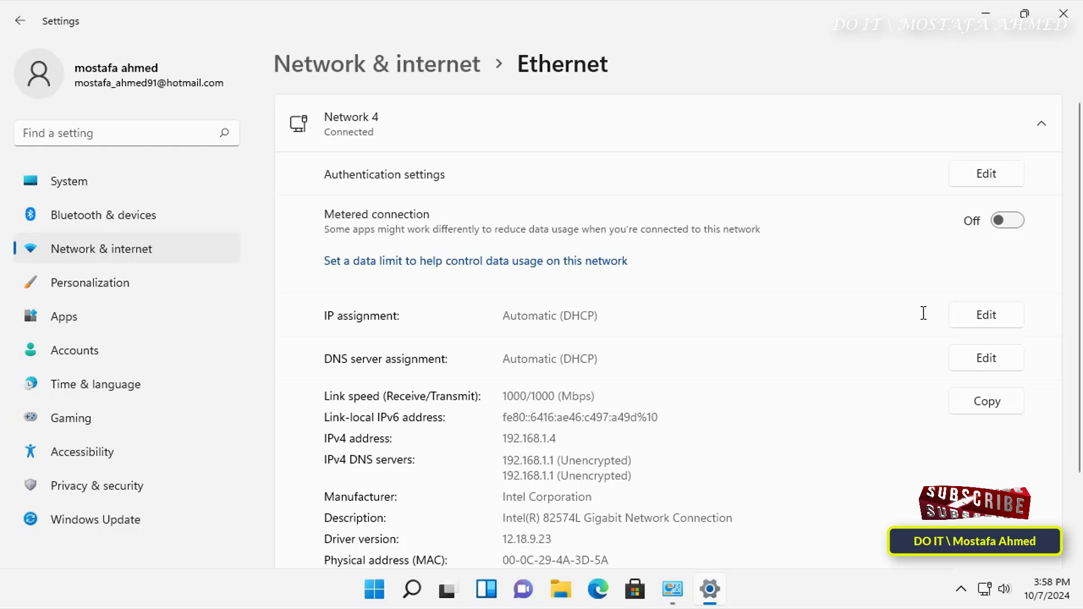
Switch Ethernet IP assignment to Manual with IPv4 enabled.
{"action": "left_click", "coordinate": [981, 316]}
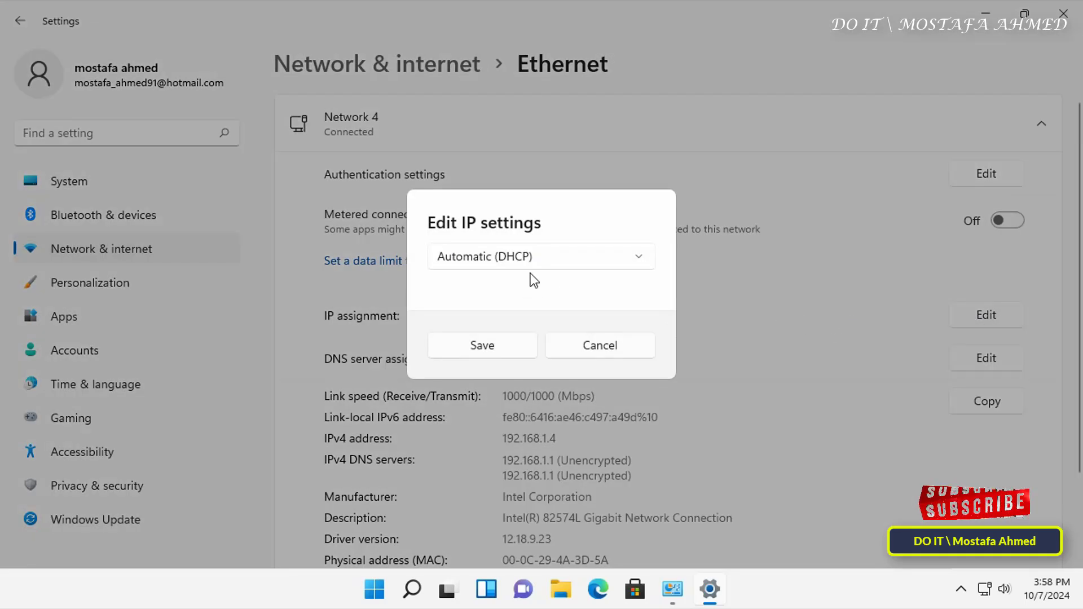
{"action": "left_click", "coordinate": [553, 256]}
{"action": "left_click", "coordinate": [479, 290]}
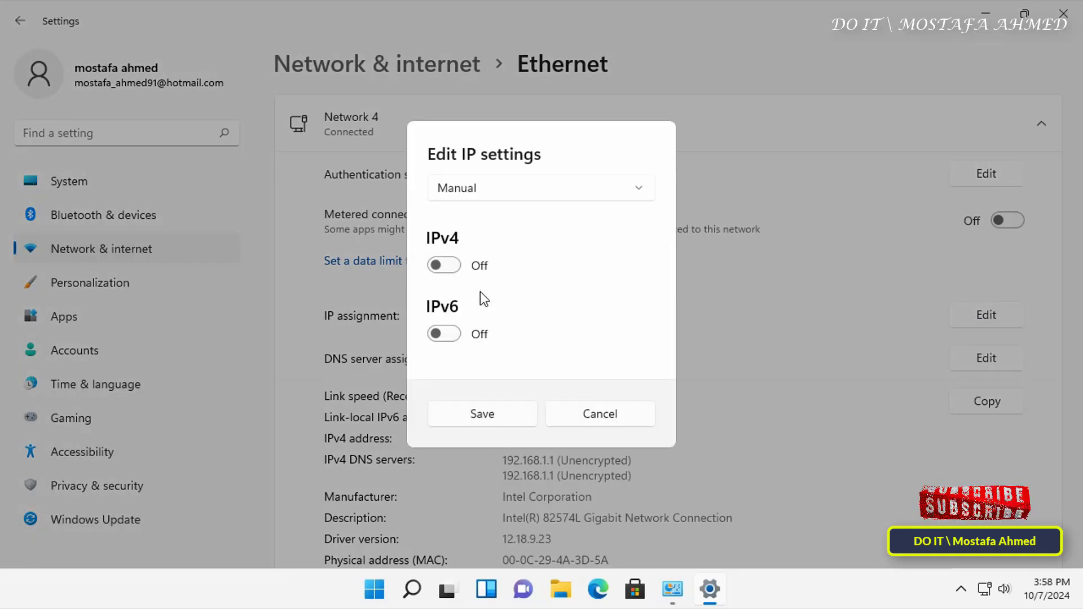
{"action": "left_click", "coordinate": [449, 267]}
Save IP 192.168.1.80, mask 255.255.255.0, gateway 192.168.1.1, DNS 192.168.1.150.
{"action": "left_click", "coordinate": [561, 197]}
{"action": "type", "text": "192.1"}
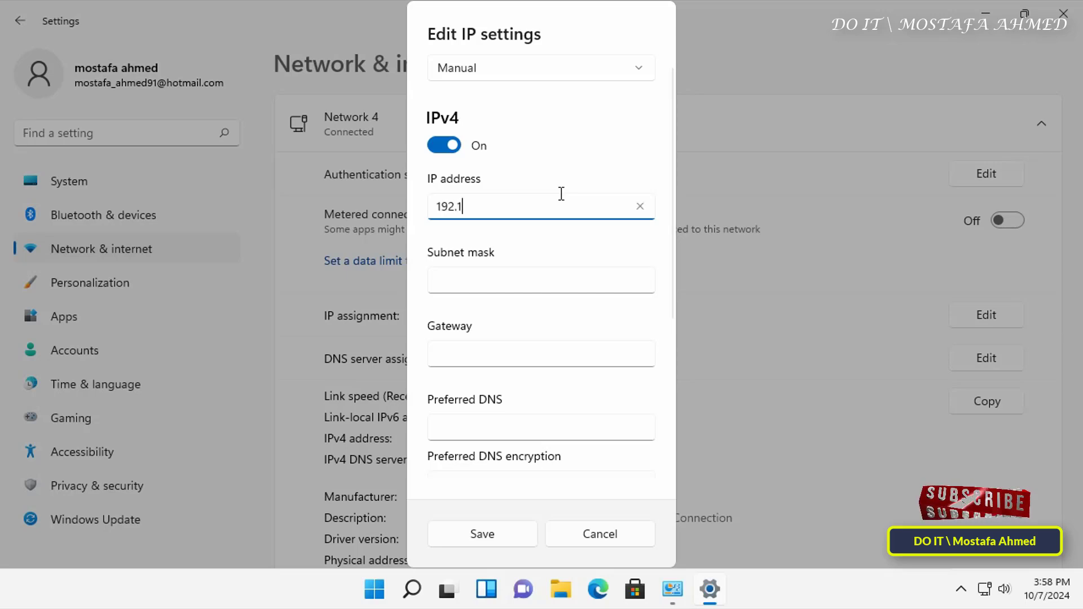
{"action": "type", "text": "68.1.80"}
{"action": "key", "text": "Tab"}
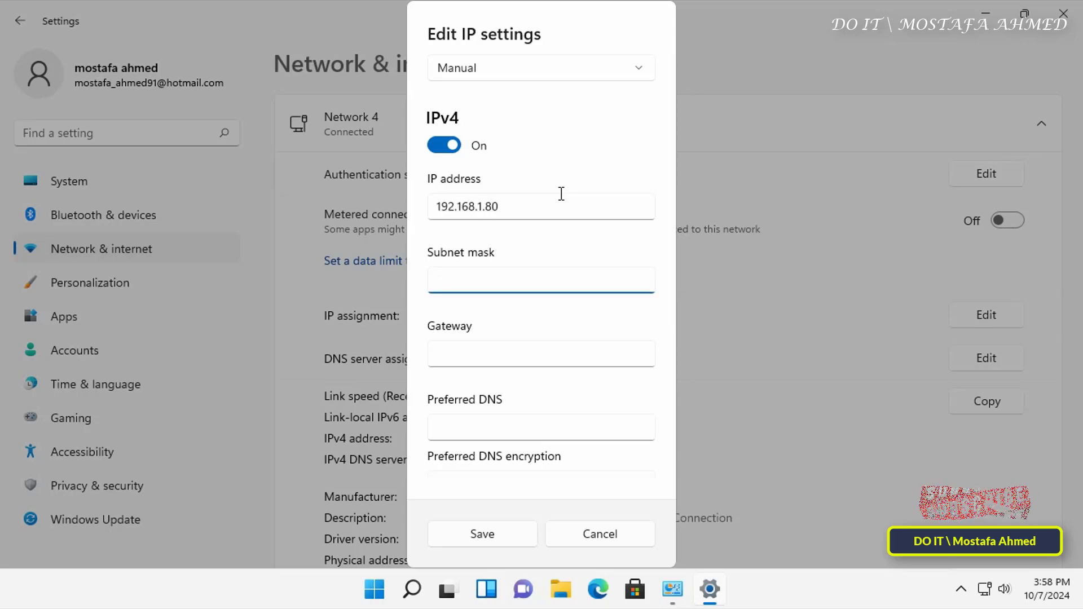
{"action": "type", "text": "255.255.255.0"}
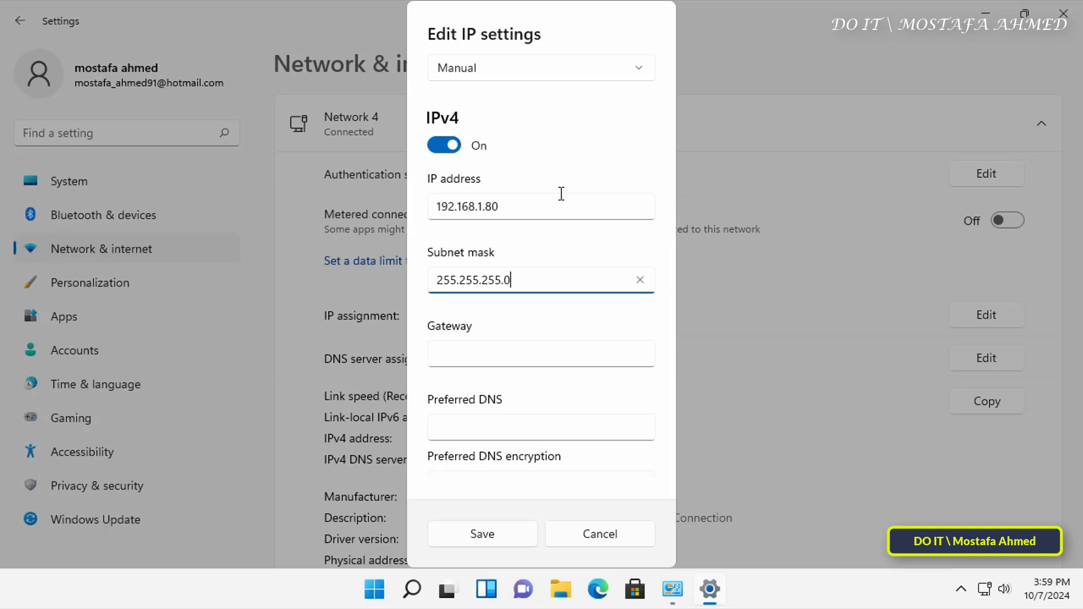
{"action": "key", "text": "Tab"}
{"action": "type", "text": "192.168."}
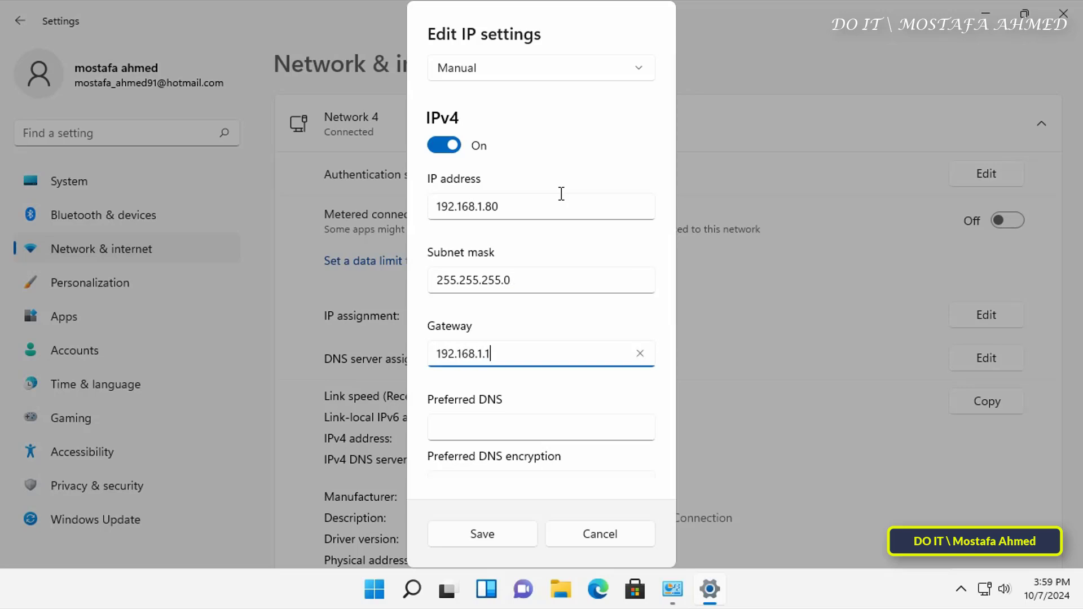
{"action": "key", "text": "Tab"}
{"action": "type", "text": "192.168.1.1"}
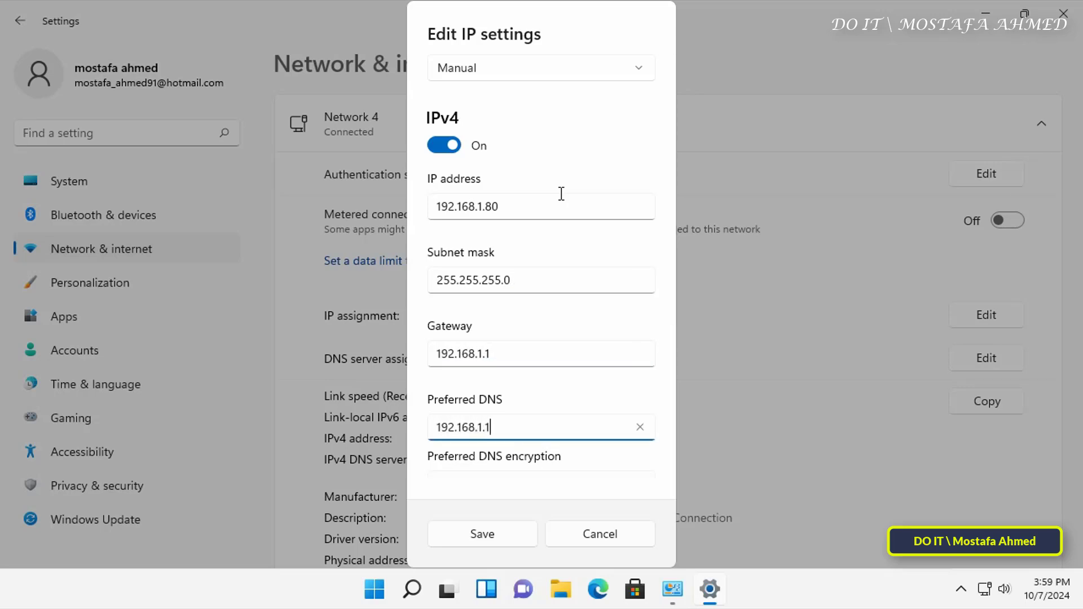
{"action": "type", "text": "50"}
{"action": "left_click", "coordinate": [511, 534]}
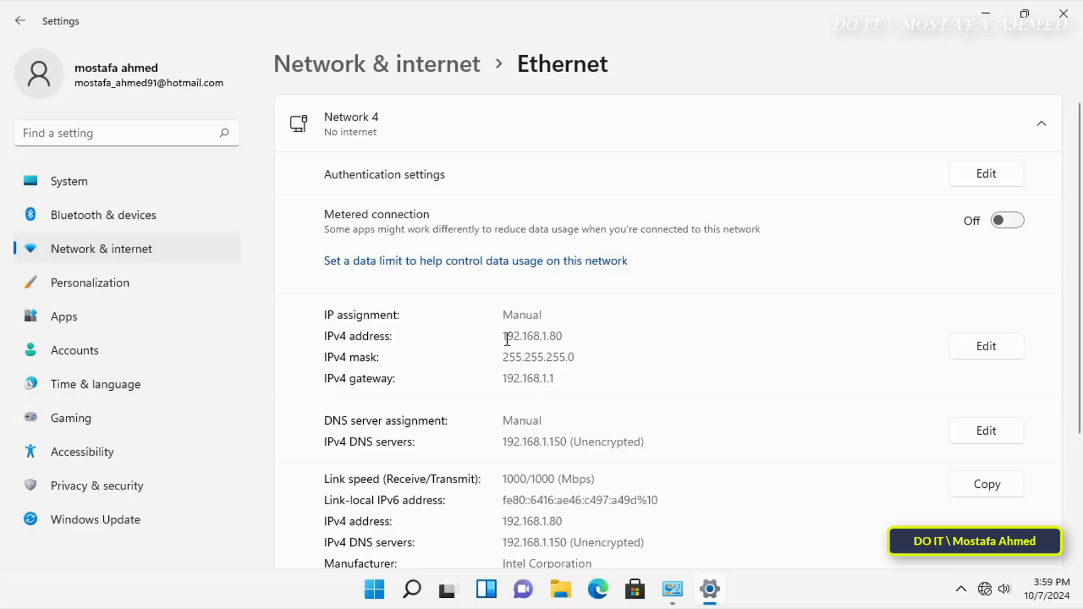
{"action": "left_click_drag", "start_coordinate": [506, 336], "coordinate": [564, 350]}
Open This PC's System Properties and centre the computer name window showing workgroup AA.
{"action": "left_click", "coordinate": [1063, 14]}
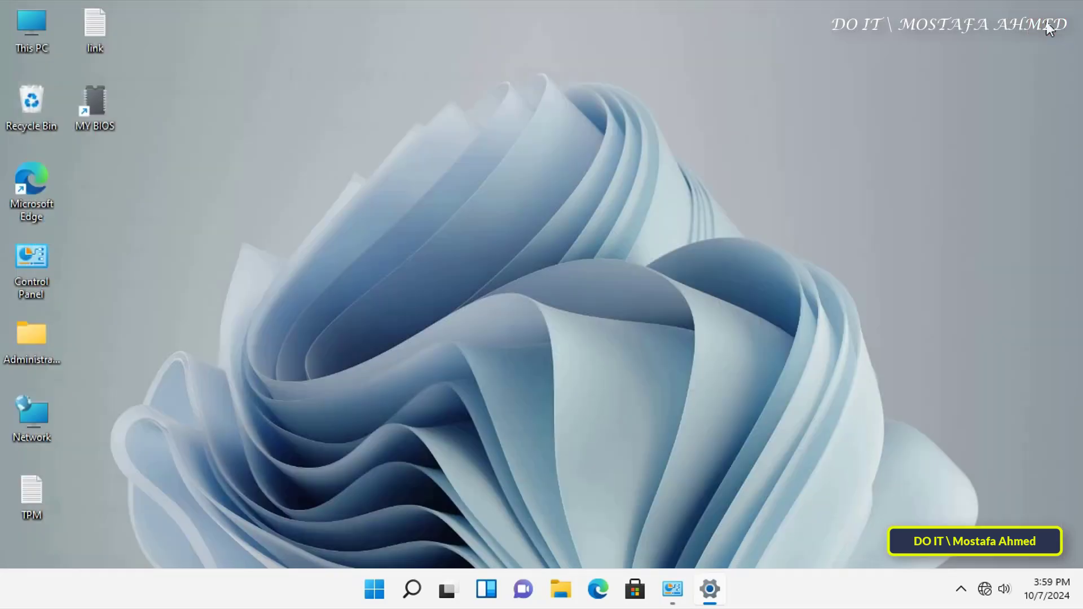
{"action": "right_click", "coordinate": [30, 40]}
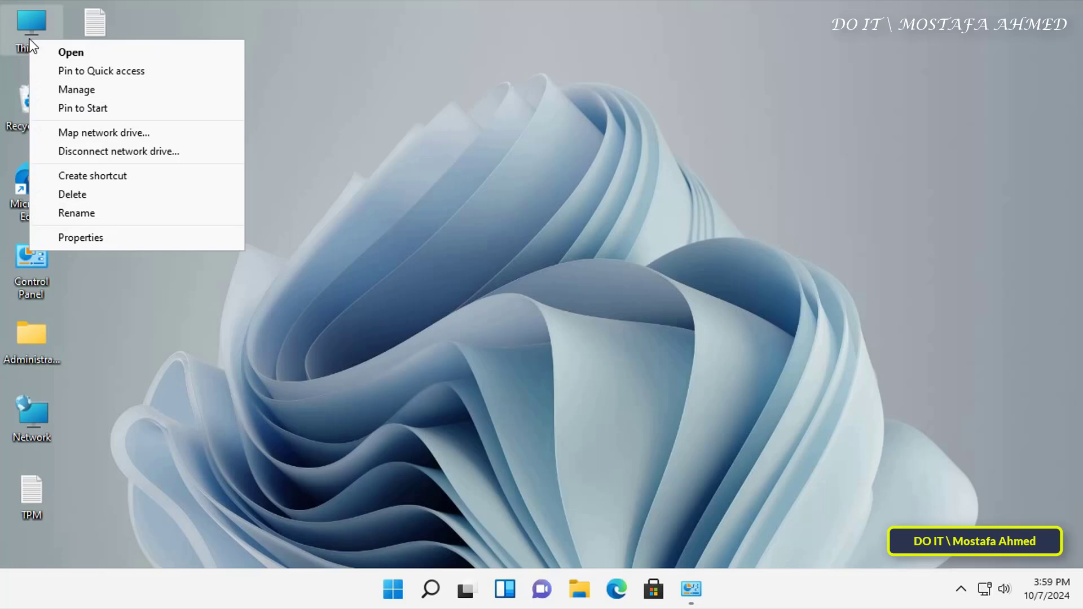
{"action": "left_click", "coordinate": [96, 242]}
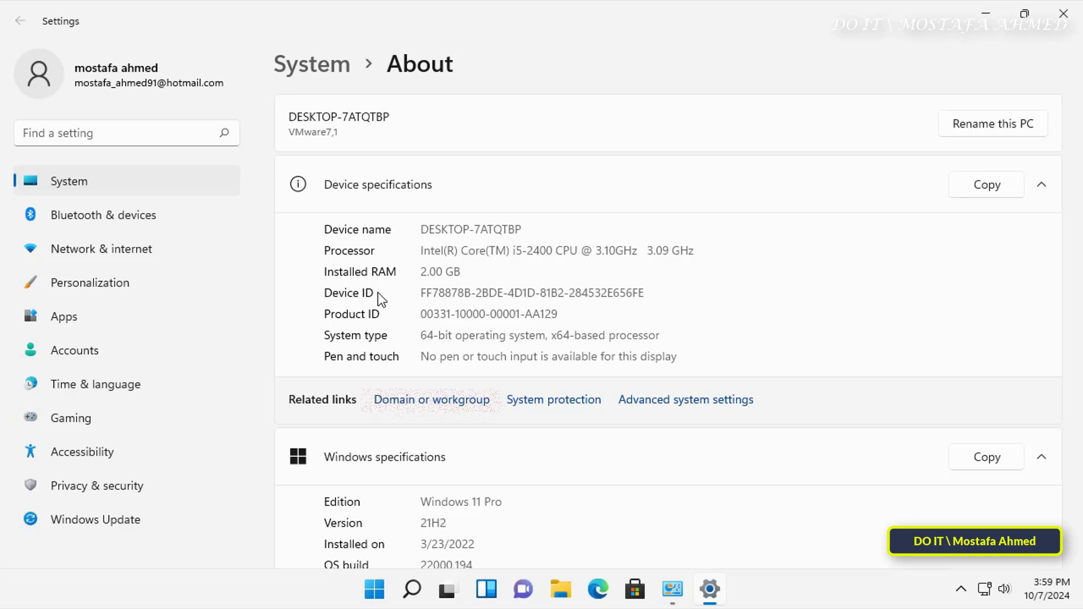
{"action": "left_click", "coordinate": [412, 405]}
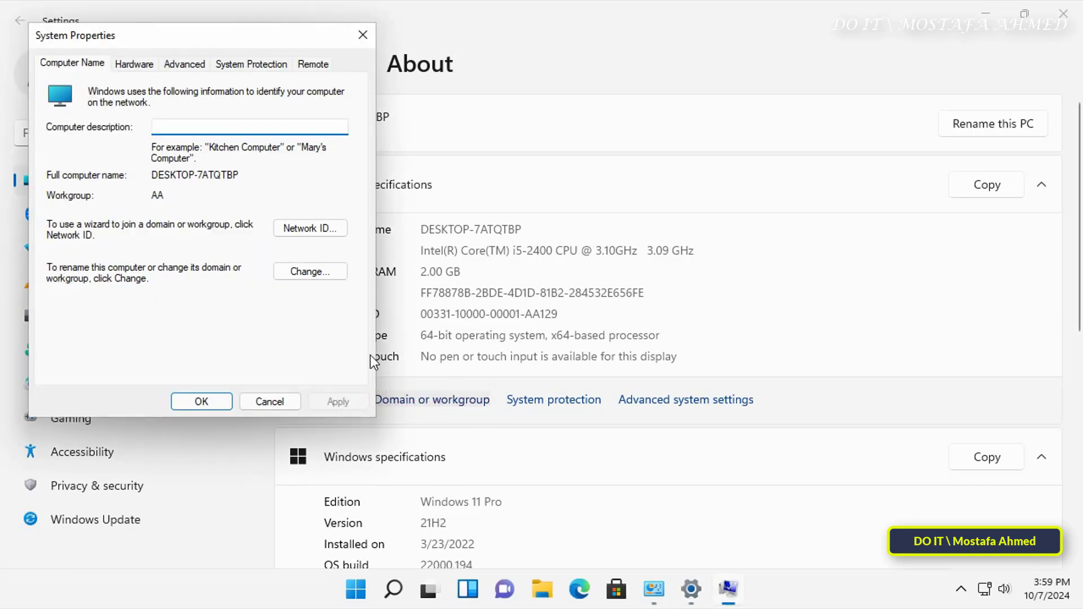
{"action": "mouse_move", "coordinate": [274, 47]}
{"action": "left_mouse_down"}
{"action": "mouse_move", "coordinate": [510, 107]}
{"action": "mouse_move", "coordinate": [573, 97]}
{"action": "left_mouse_up"}
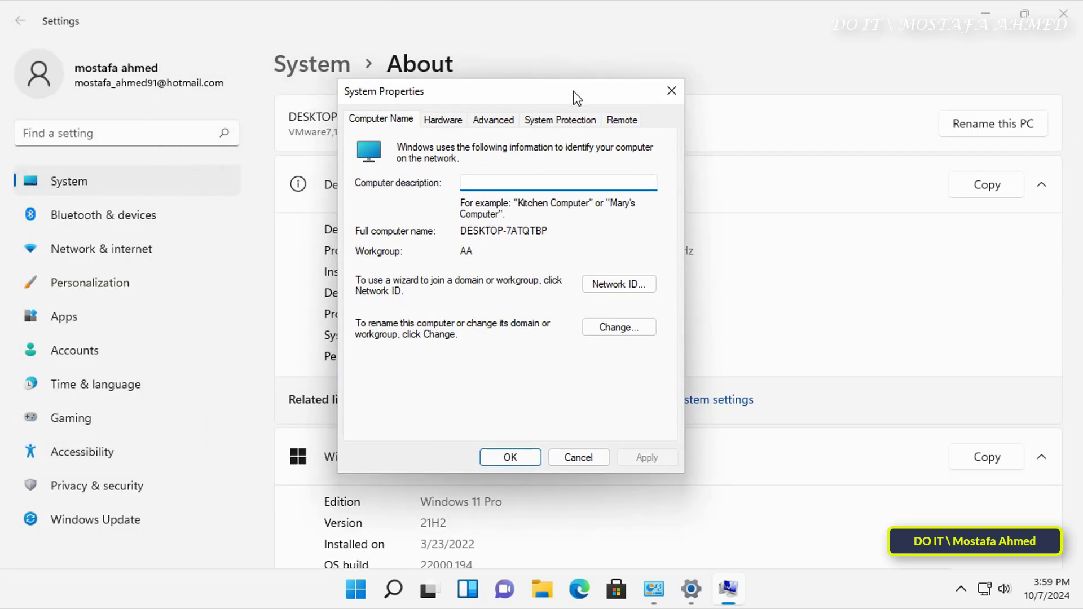
Change membership to the ok.local domain and submit the join request.
{"action": "left_click", "coordinate": [617, 327]}
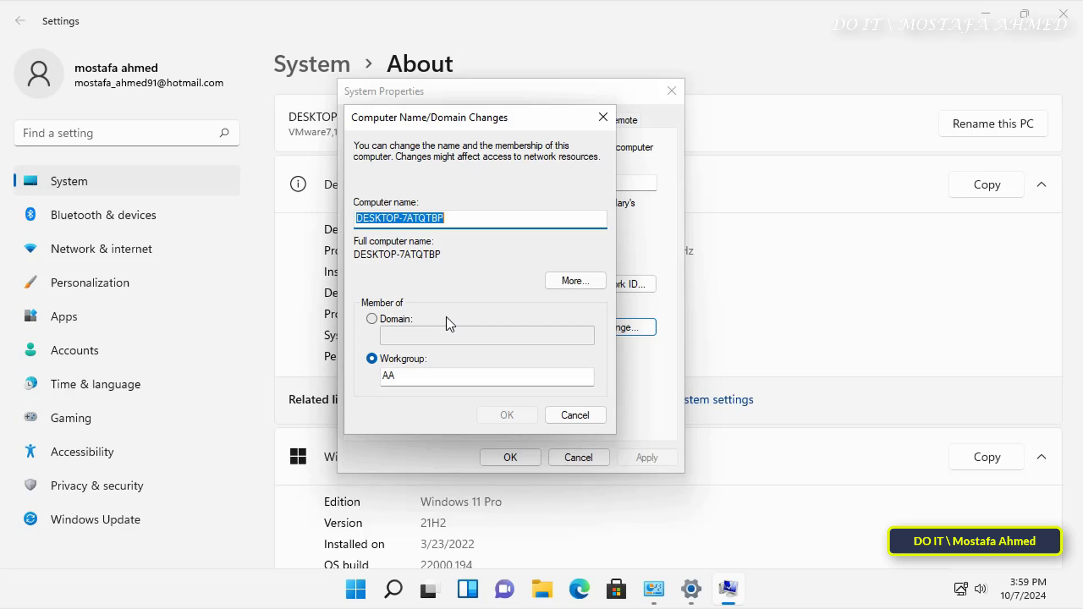
{"action": "left_click", "coordinate": [397, 319]}
{"action": "type", "text": "ok."}
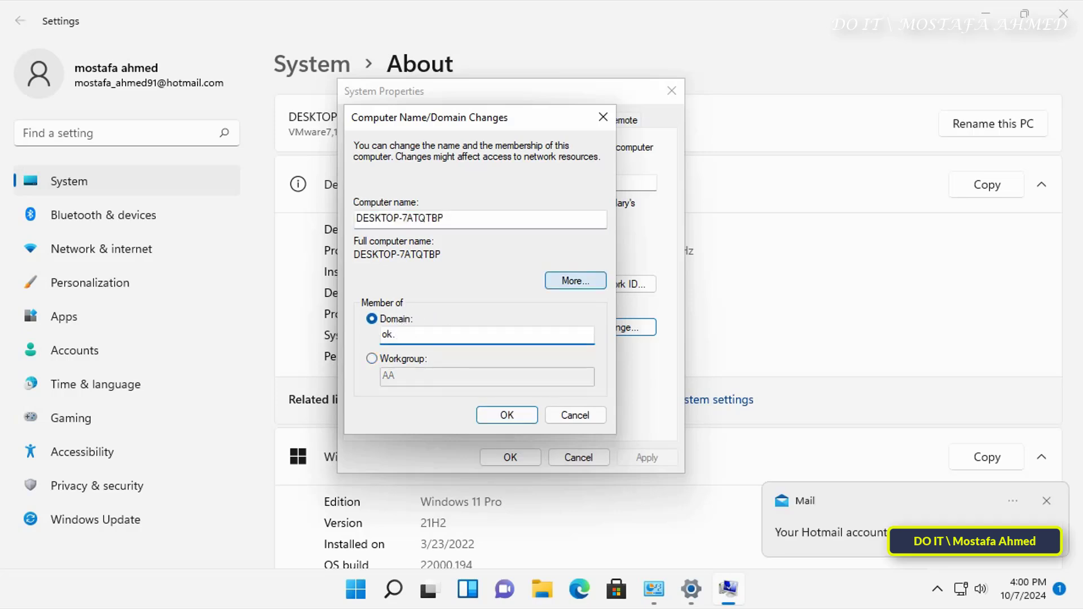
{"action": "type", "text": "loc"}
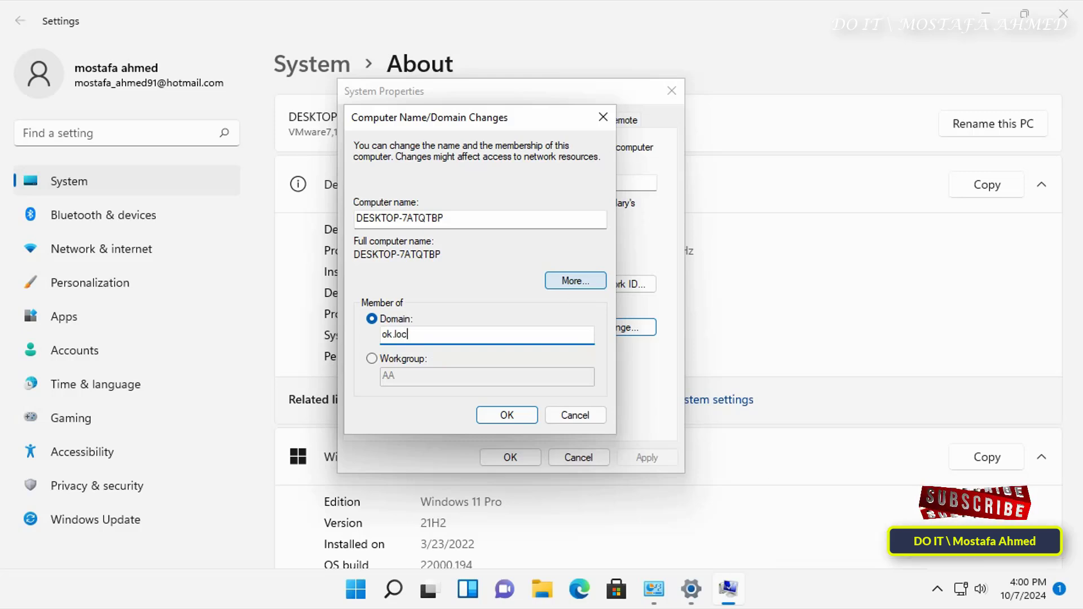
{"action": "type", "text": "al"}
{"action": "key", "text": "Return"}
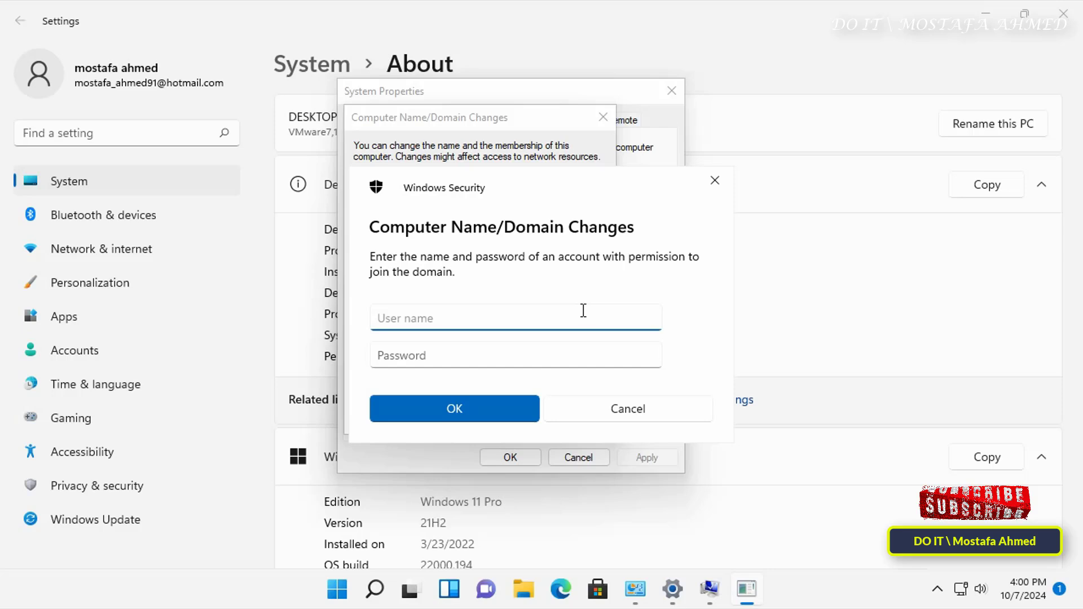
{"action": "type", "text": "admin"}
Submit domain admin credentials, acknowledge the welcome and restart notices, and close System Properties.
{"action": "key", "text": "Tab"}
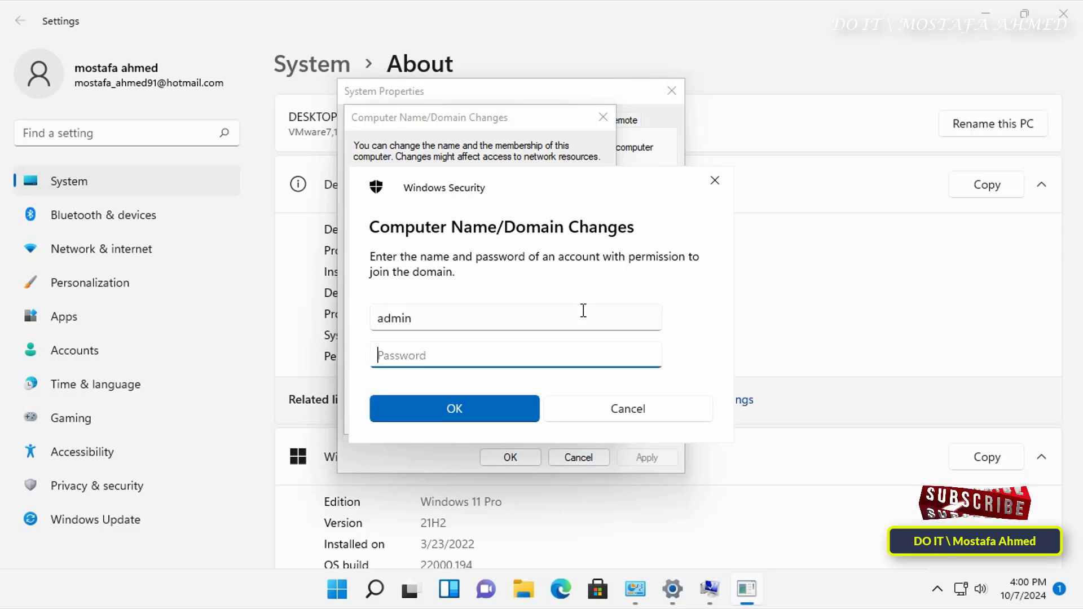
{"action": "type", "text": "aaaaa"}
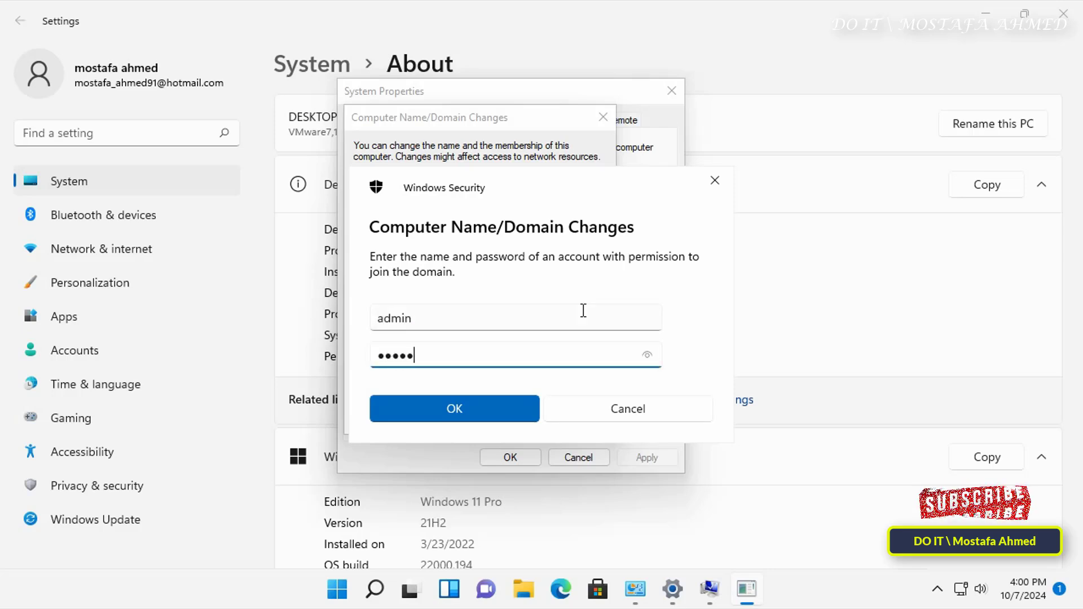
{"action": "type", "text": "aaa"}
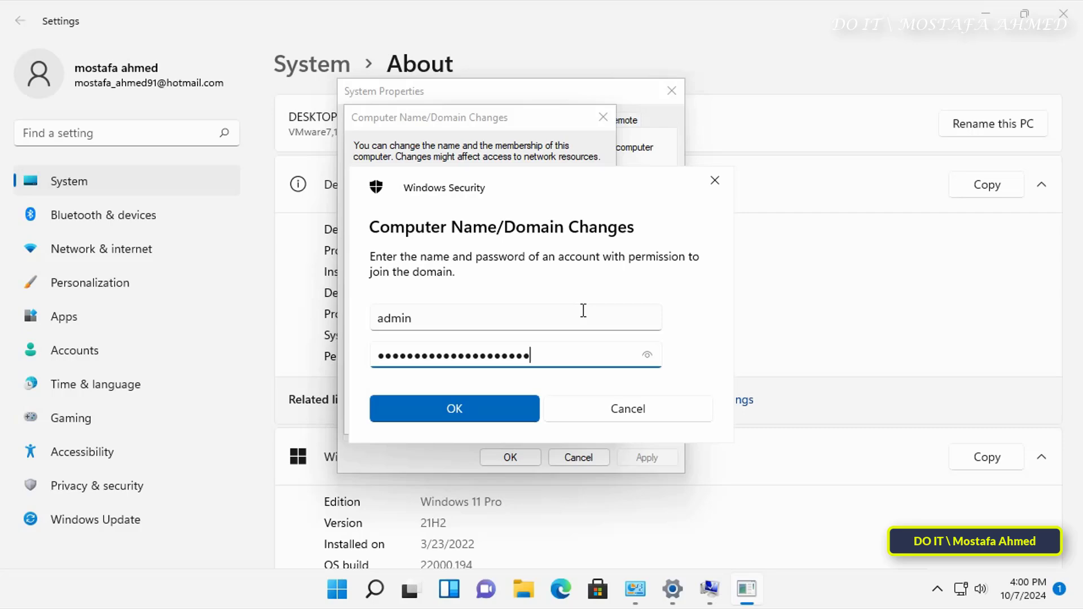
{"action": "key", "text": "Return"}
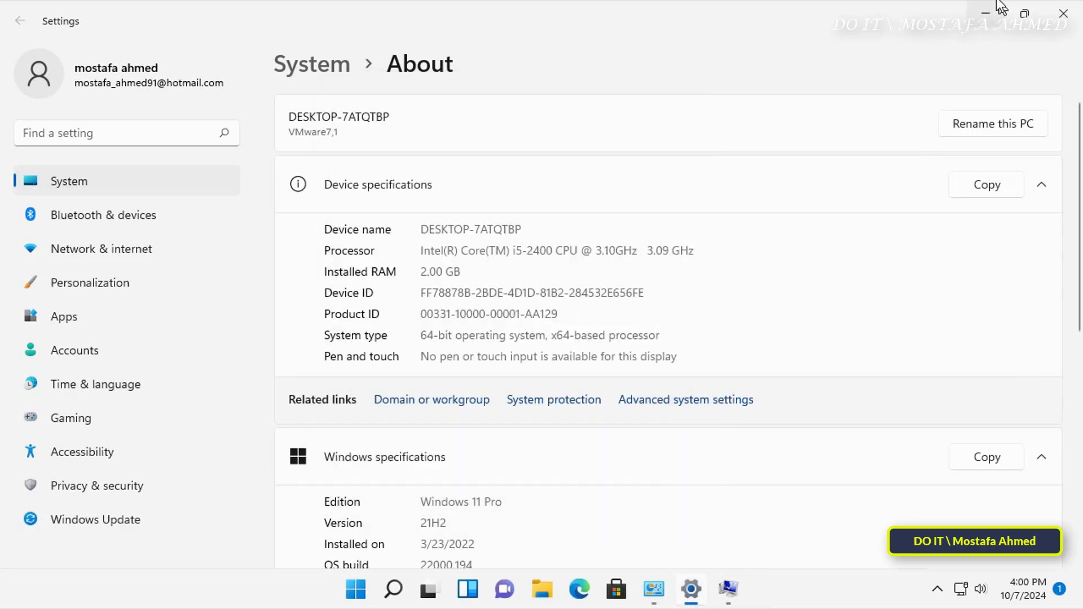
{"action": "left_click", "coordinate": [990, 8]}
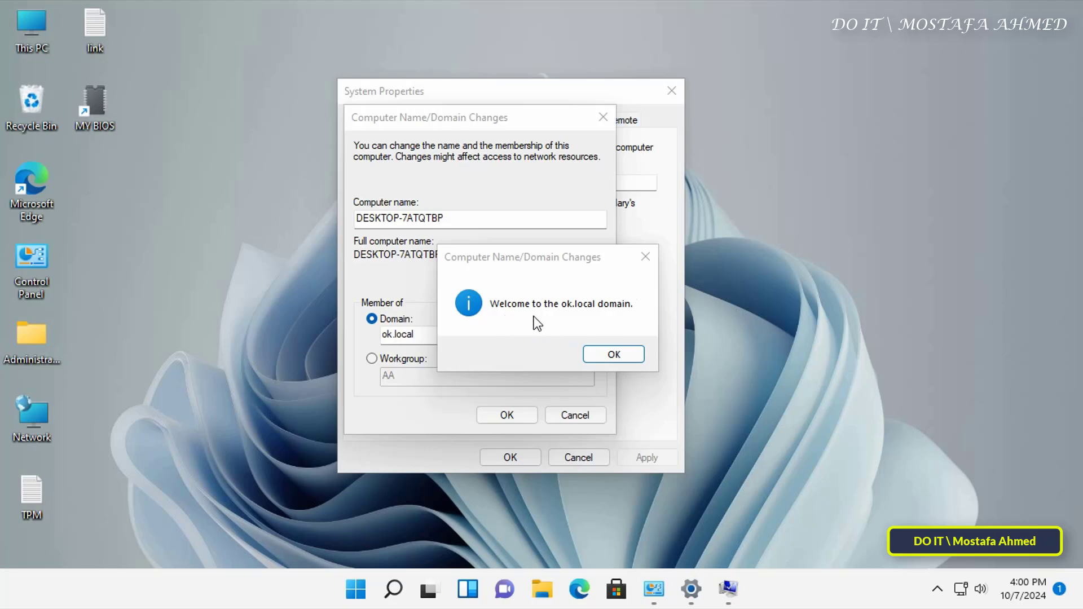
{"action": "left_click", "coordinate": [614, 352]}
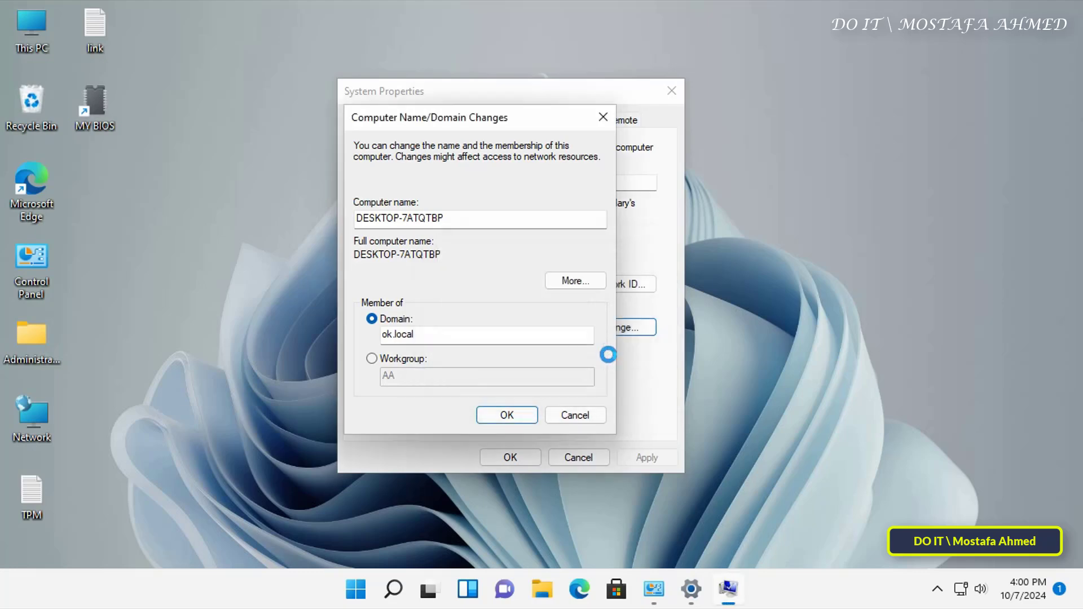
{"action": "left_click", "coordinate": [644, 316]}
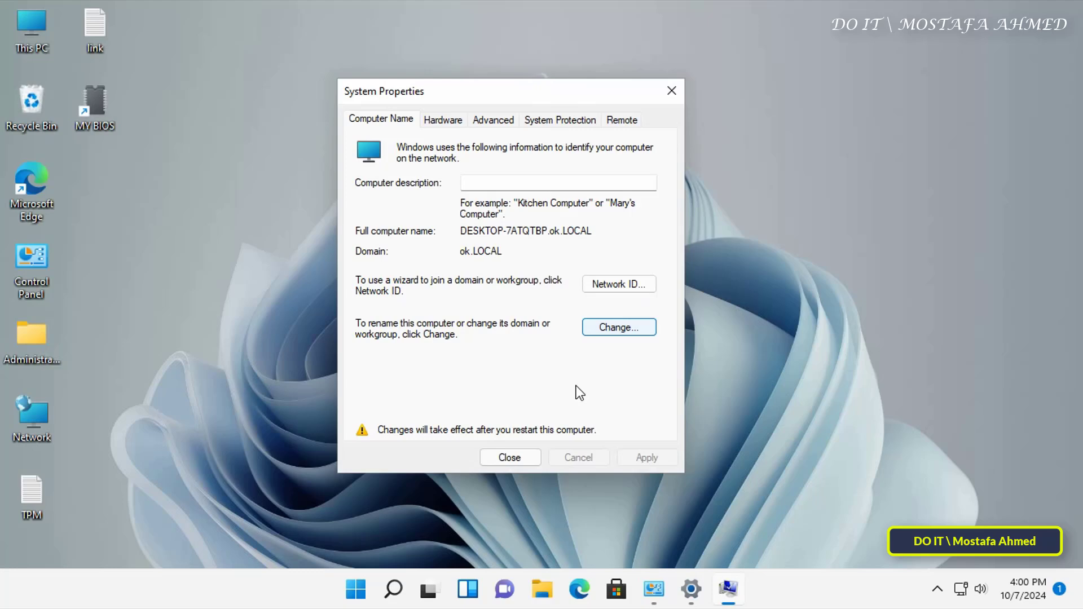
{"action": "left_click", "coordinate": [524, 453]}
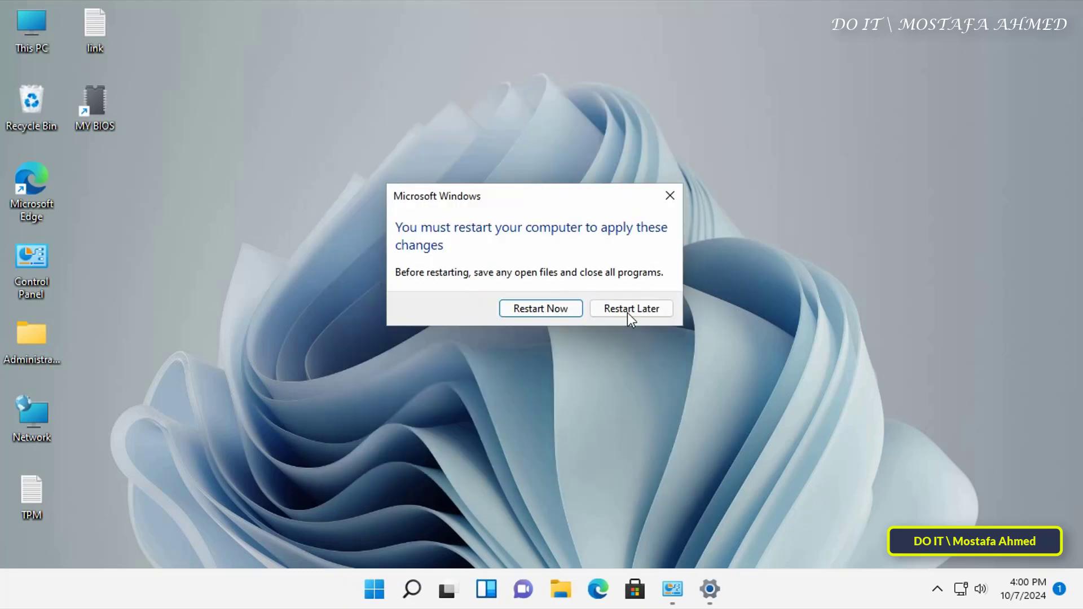
Restart now, then sign in as domain user testwin11 through Other user.
{"action": "left_click", "coordinate": [573, 310]}
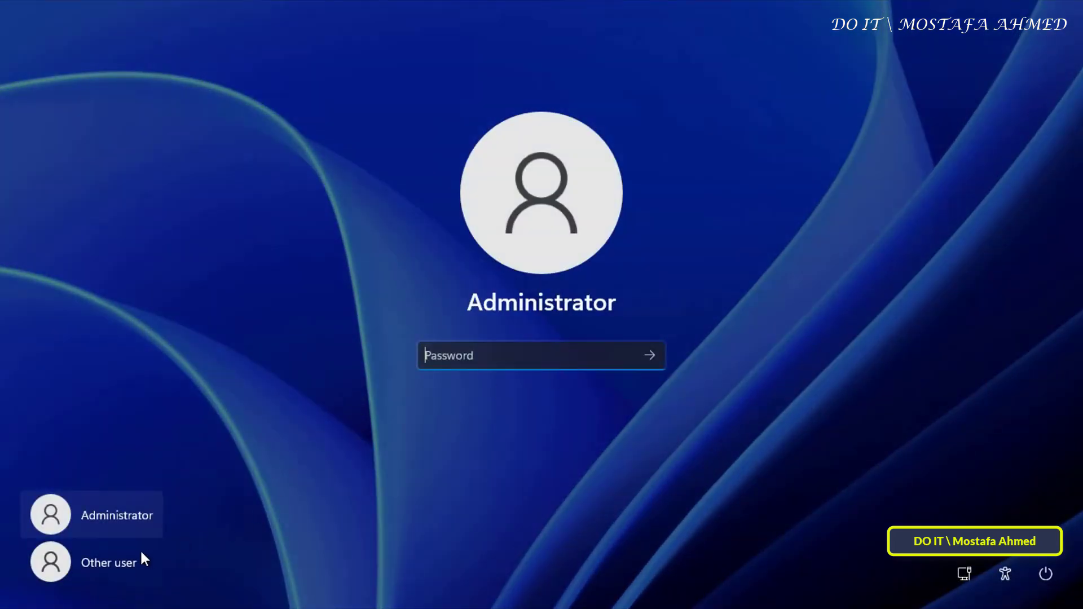
{"action": "left_click", "coordinate": [140, 560]}
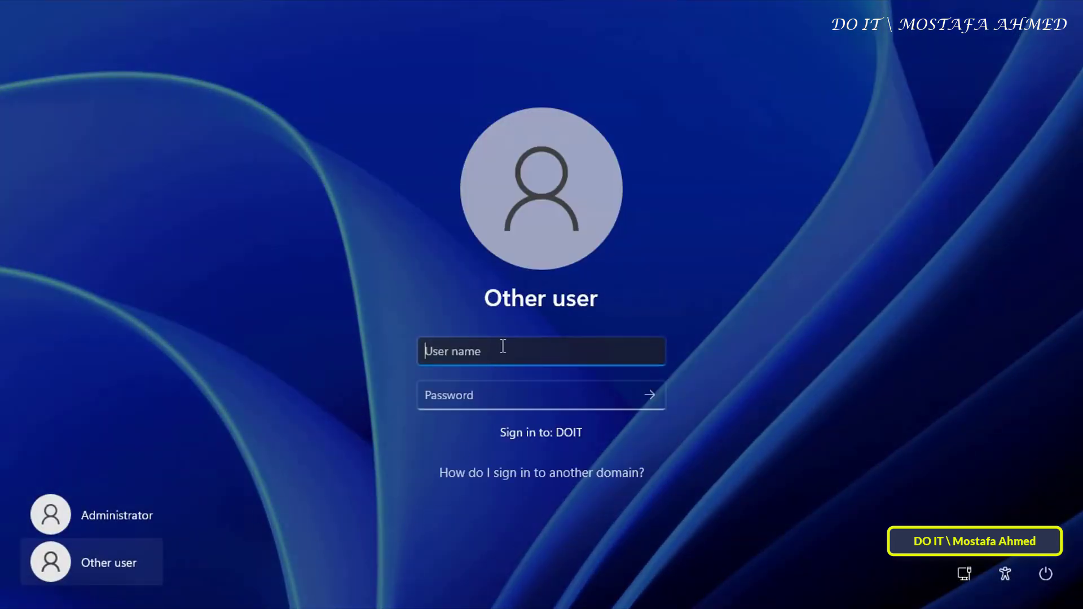
{"action": "type", "text": "testwin"}
{"action": "key", "text": "Tab"}
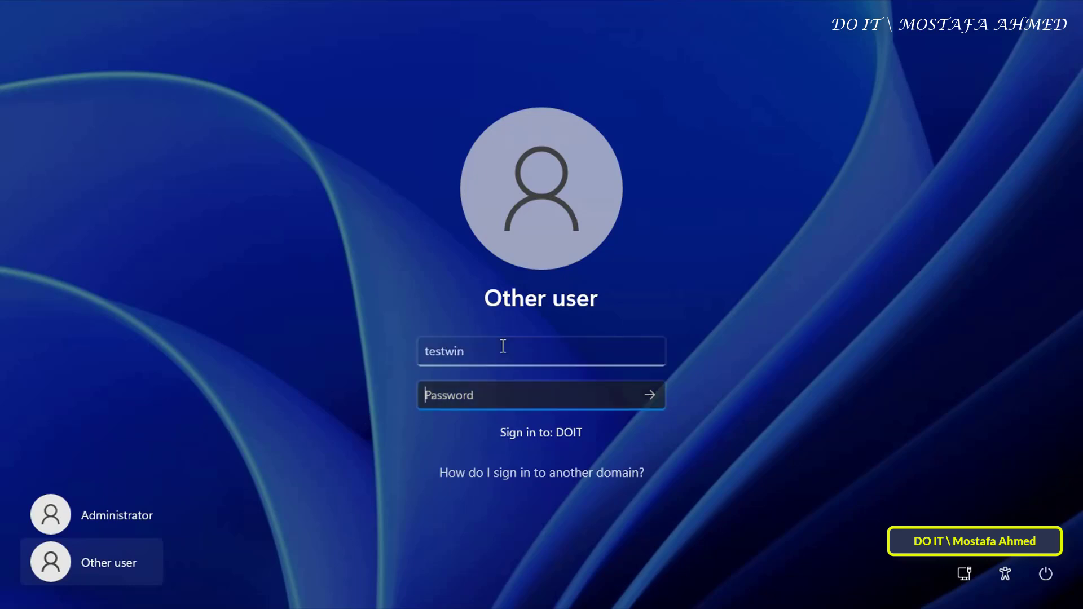
{"action": "left_click", "coordinate": [503, 346]}
{"action": "key", "text": "Tab"}
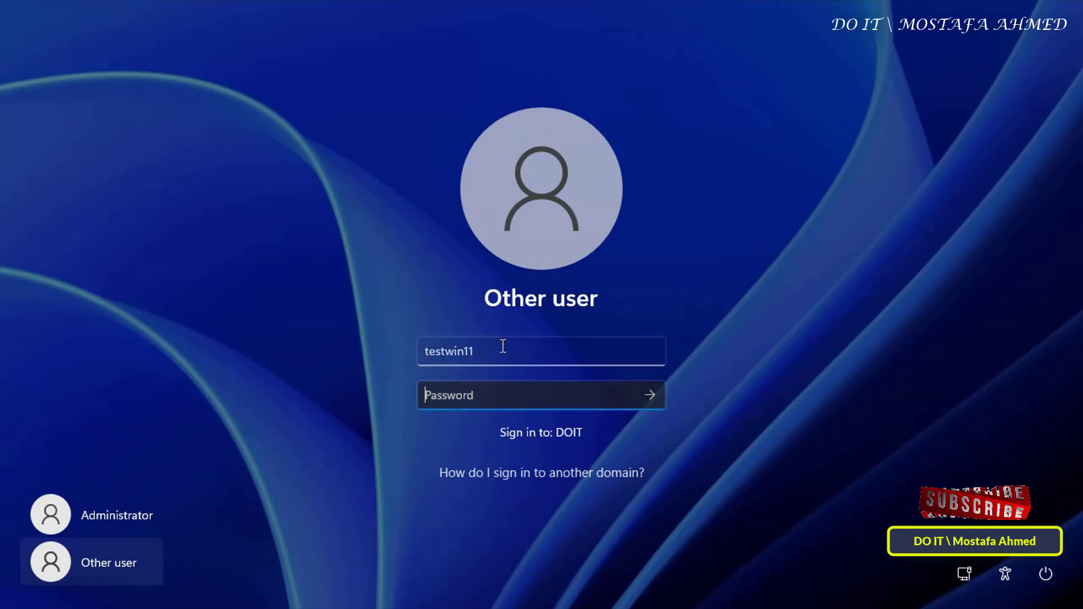
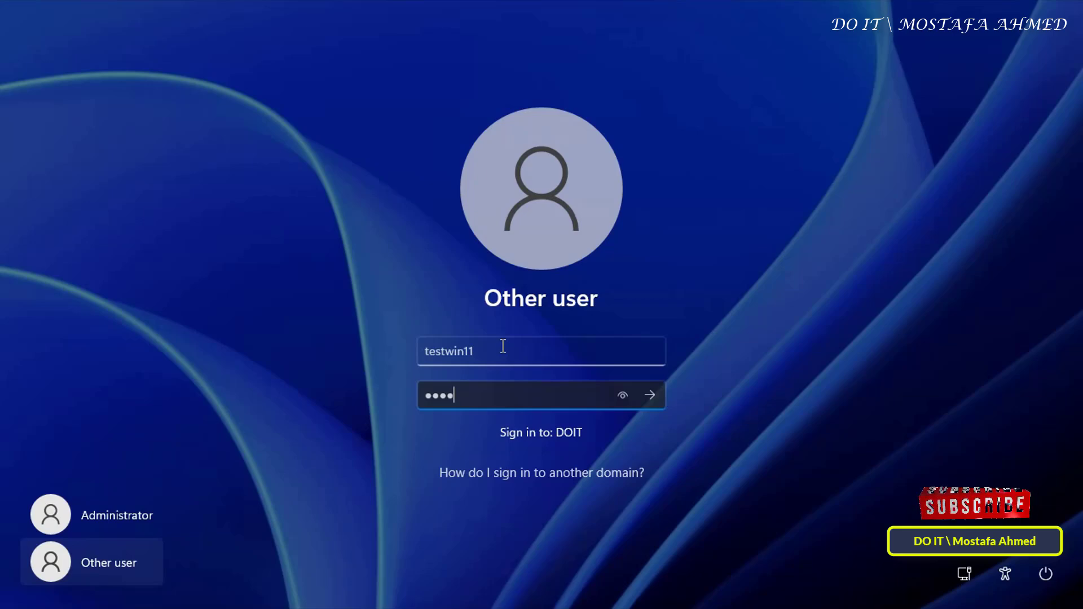
{"action": "key", "text": "Return"}
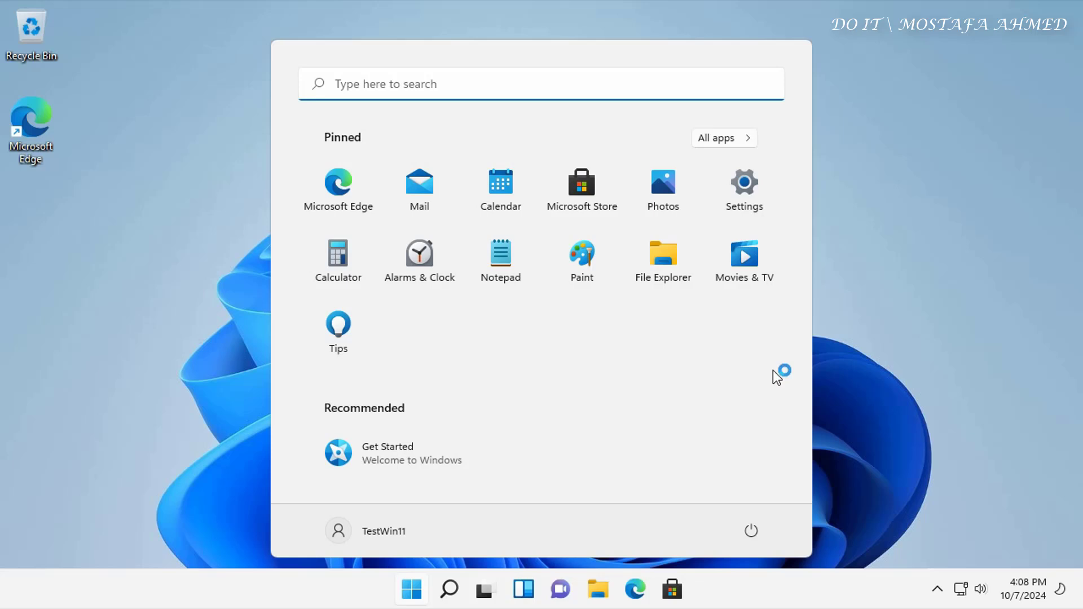
Close the Start menu so the network status showing ok.local is visible.
{"action": "left_click", "coordinate": [892, 353]}
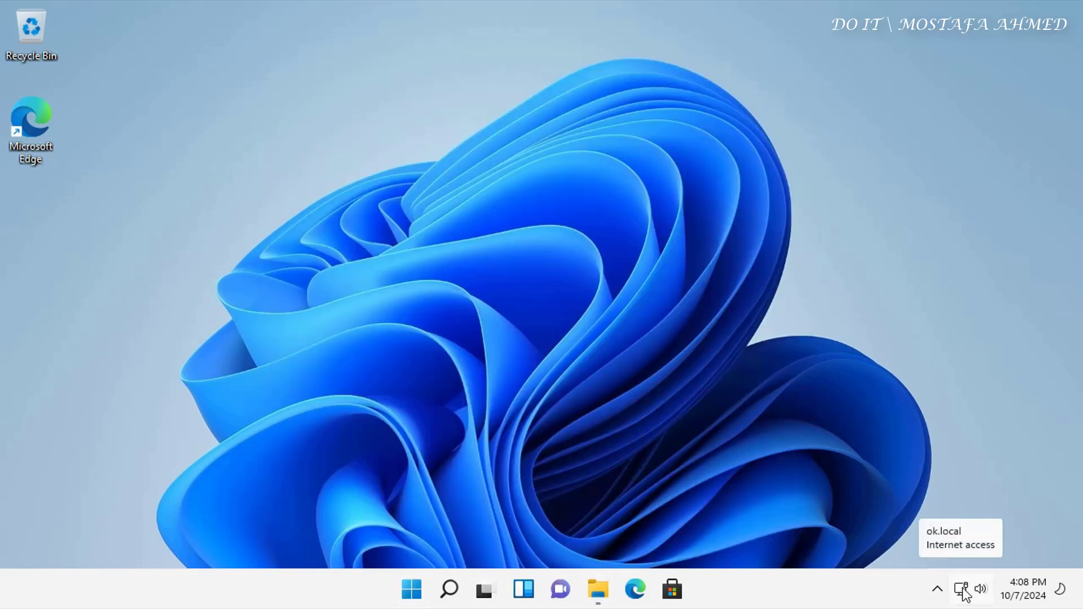